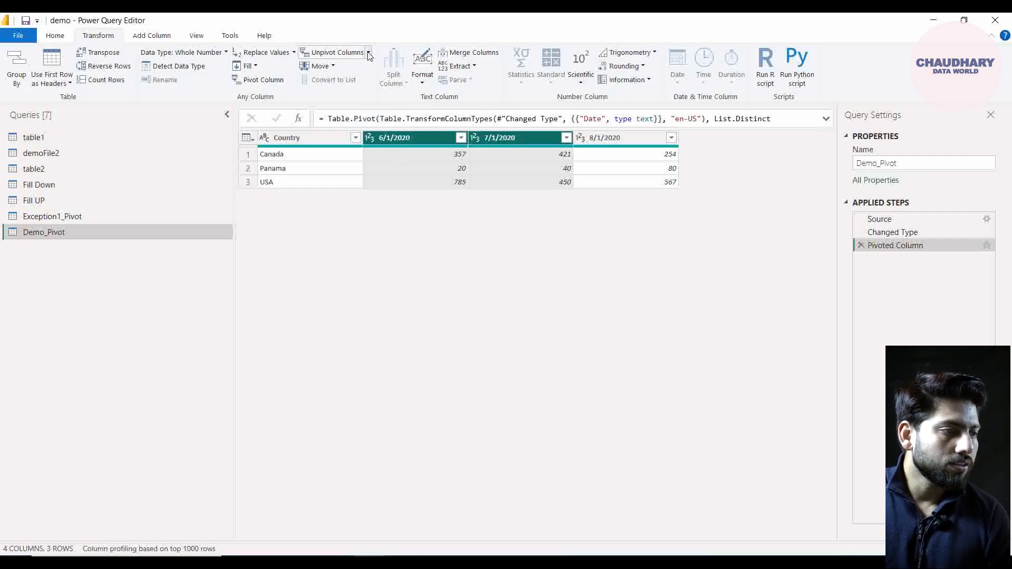
pyautogui.click(369, 53)
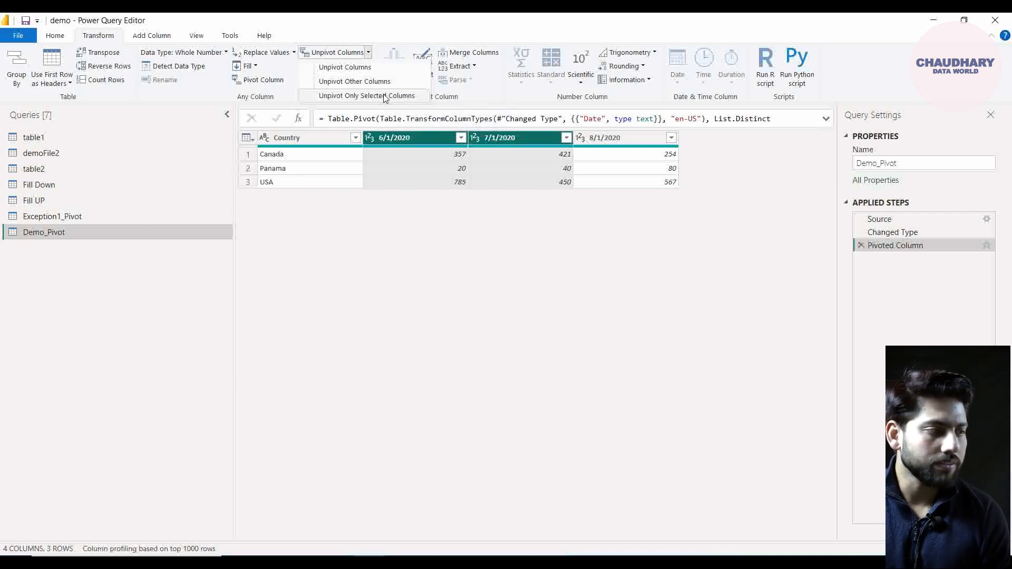
pyautogui.click(352, 239)
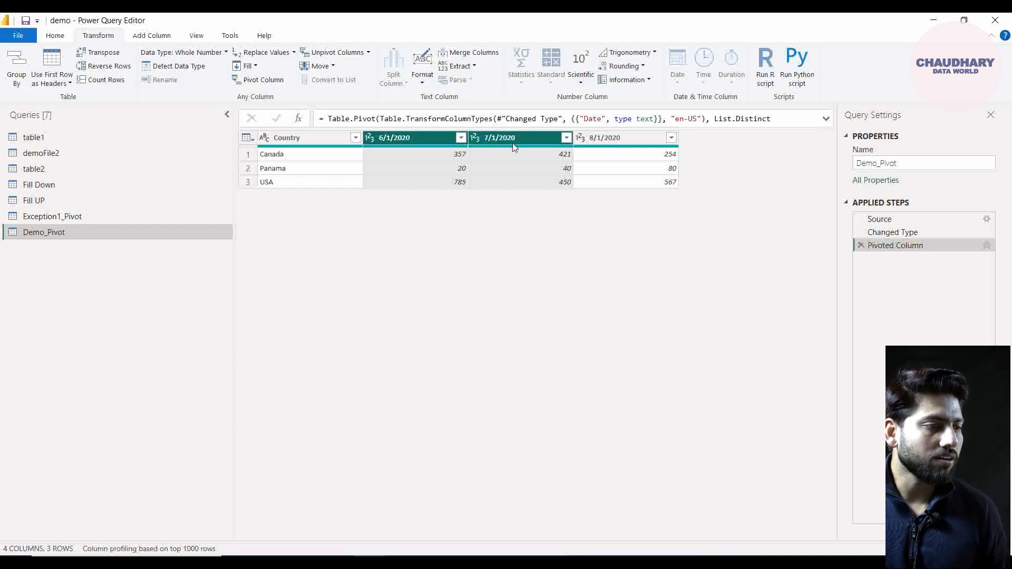
pyautogui.keyDown('ctrl'); pyautogui.click(602, 141); pyautogui.keyUp('ctrl')
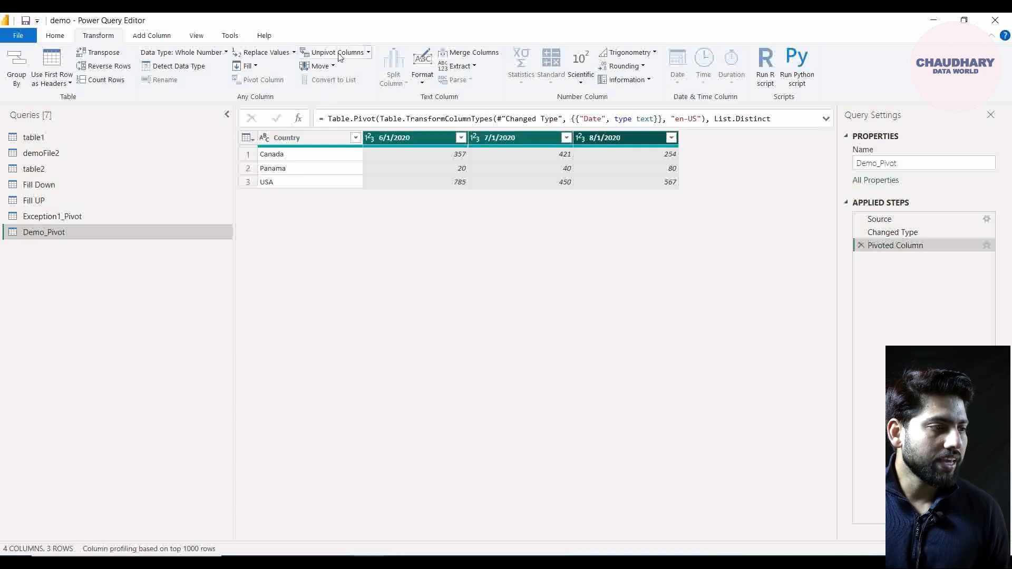
pyautogui.click(367, 53)
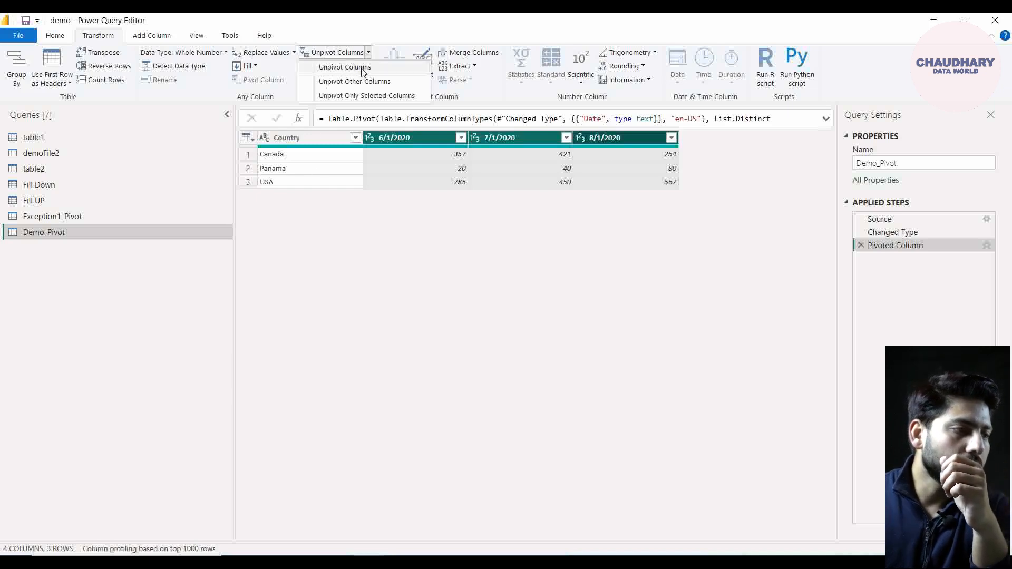
pyautogui.click(345, 235)
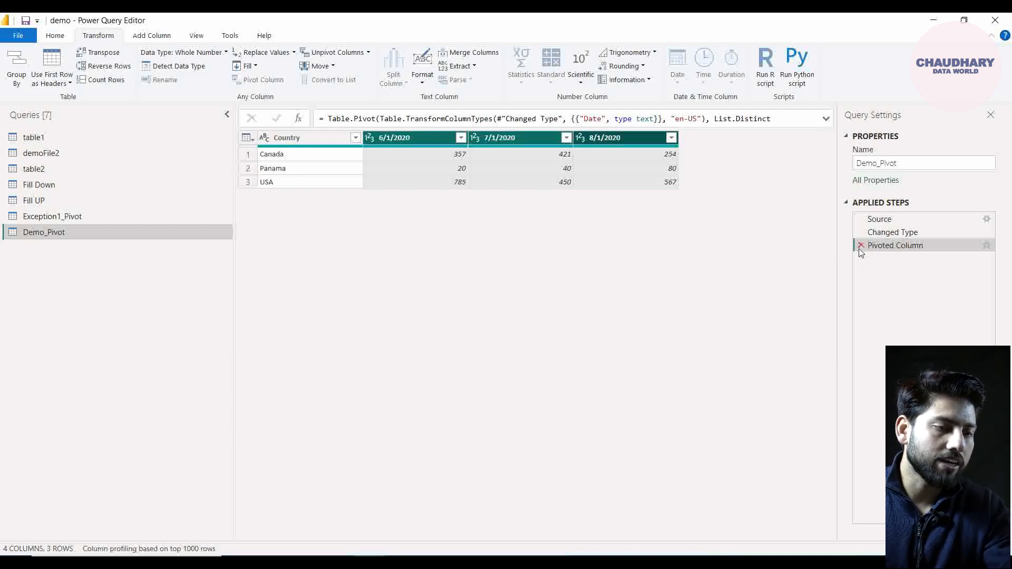
# Step: Compare the data at the Source step of the Demo_Pivot query with the Pivoted Column step
pyautogui.click(891, 220)
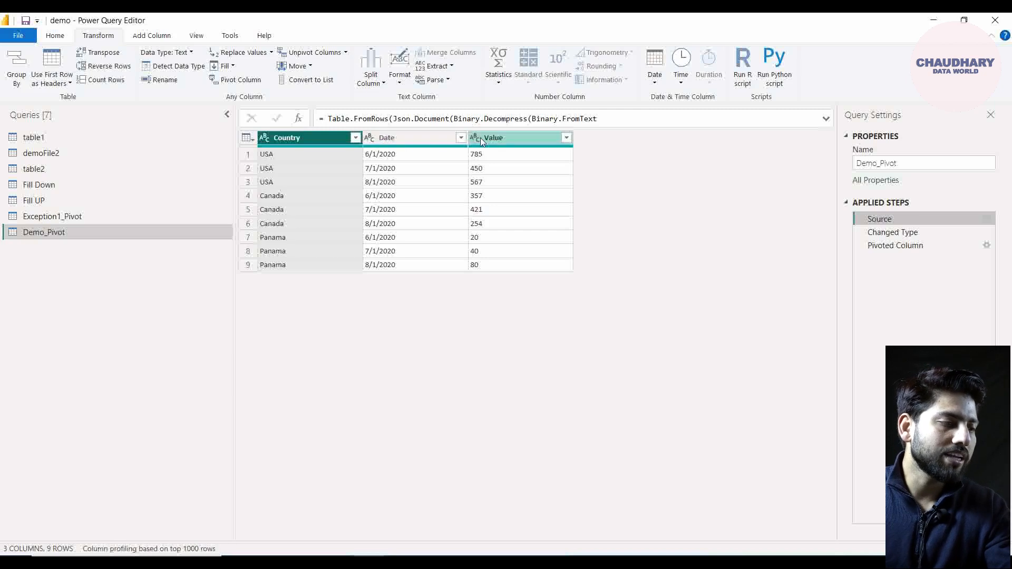
pyautogui.click(899, 247)
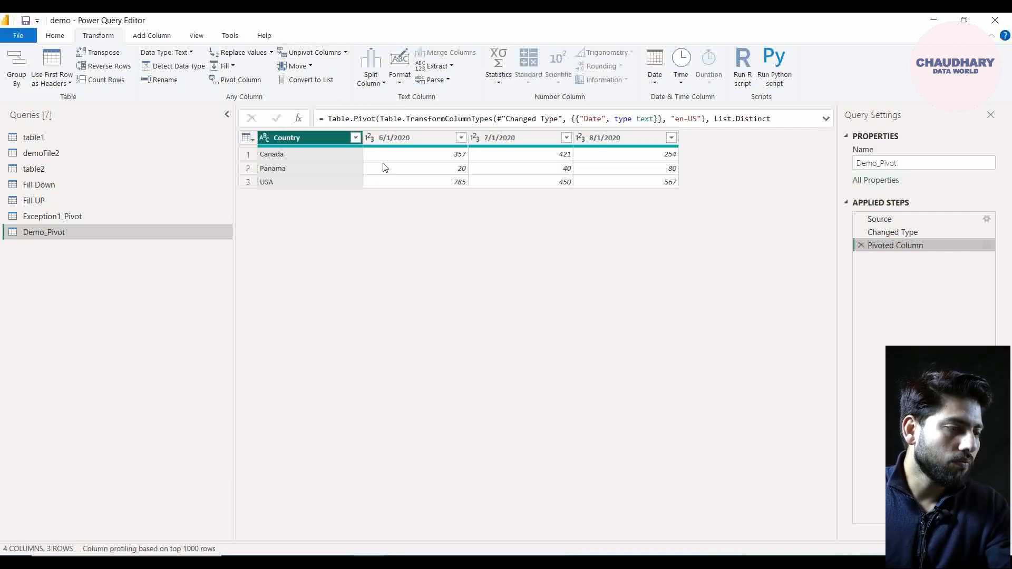
# Step: Unpivot the 6/1/2020, 7/1/2020 and 8/1/2020 columns with the Unpivot Columns option
pyautogui.click(398, 136)
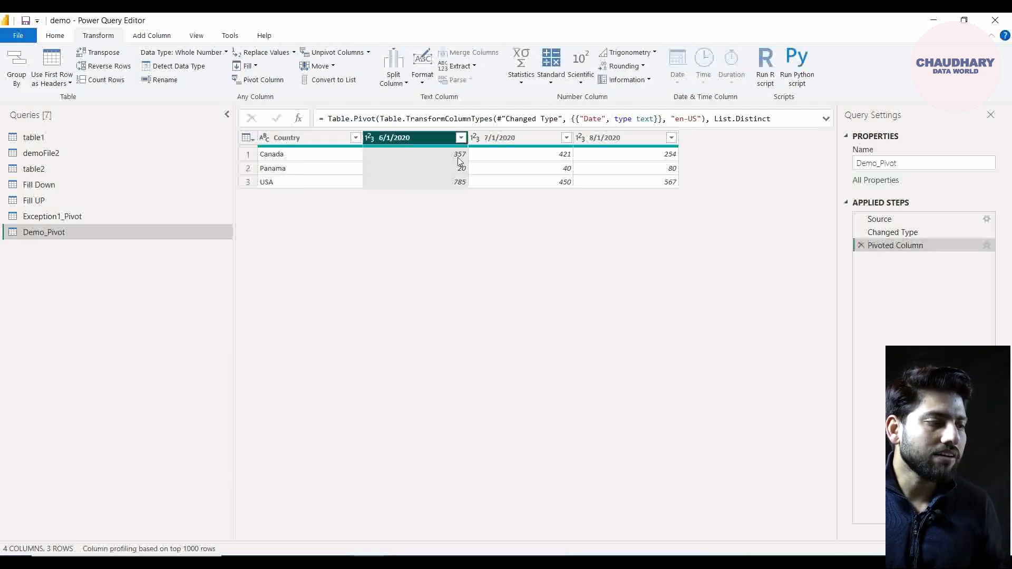
pyautogui.keyDown('ctrl'); pyautogui.click(526, 140); pyautogui.keyUp('ctrl')
pyautogui.keyDown('ctrl'); pyautogui.click(619, 136); pyautogui.keyUp('ctrl')
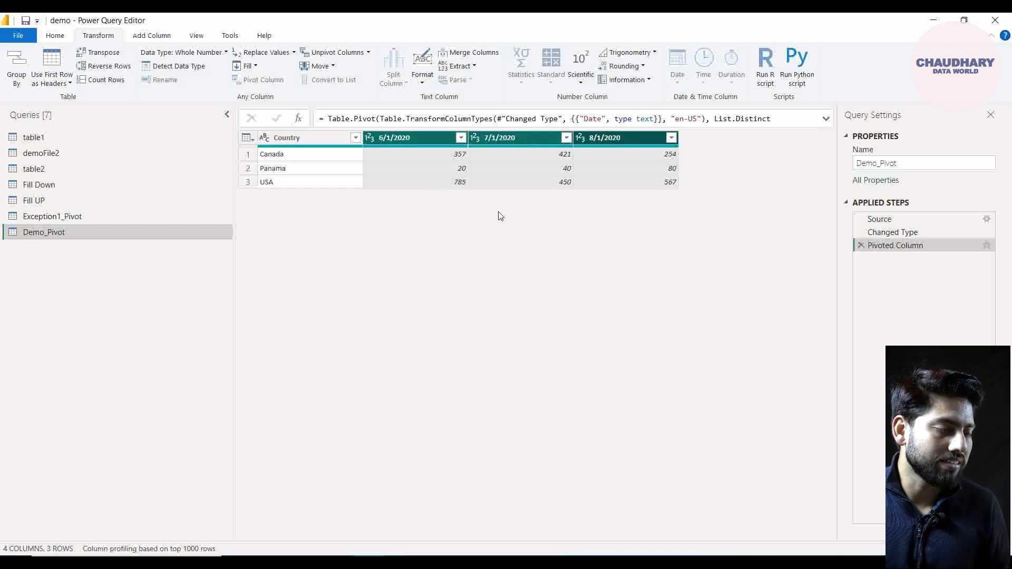
pyautogui.click(367, 53)
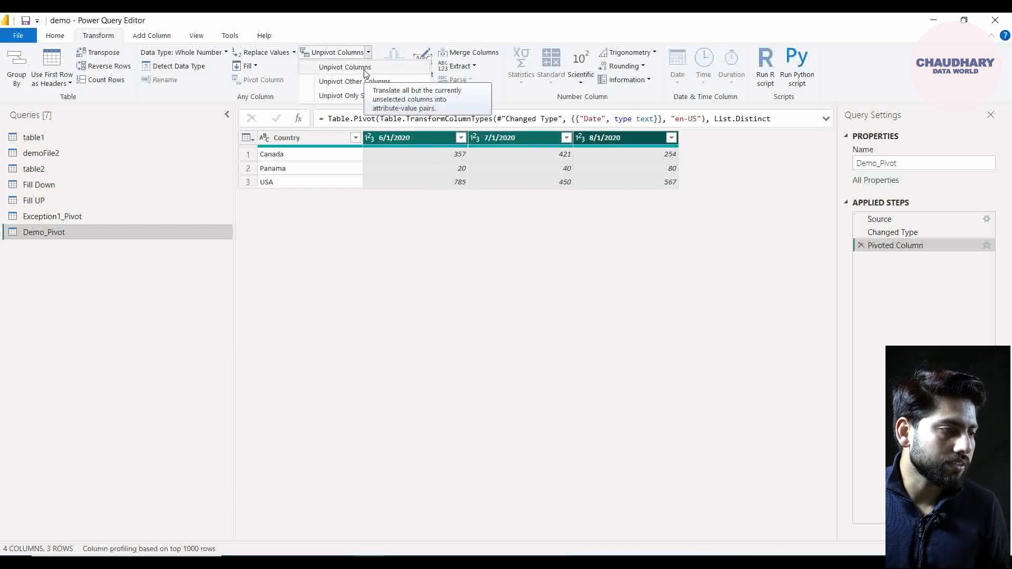
pyautogui.click(364, 70)
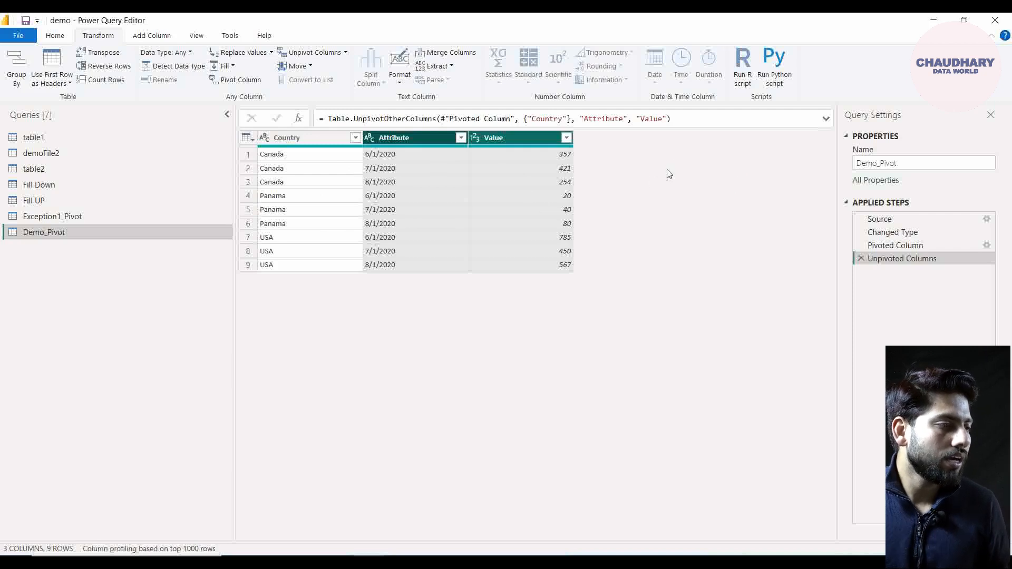
# Step: Remove the Unpivoted Columns step from the Demo_Pivot query
pyautogui.click(345, 53)
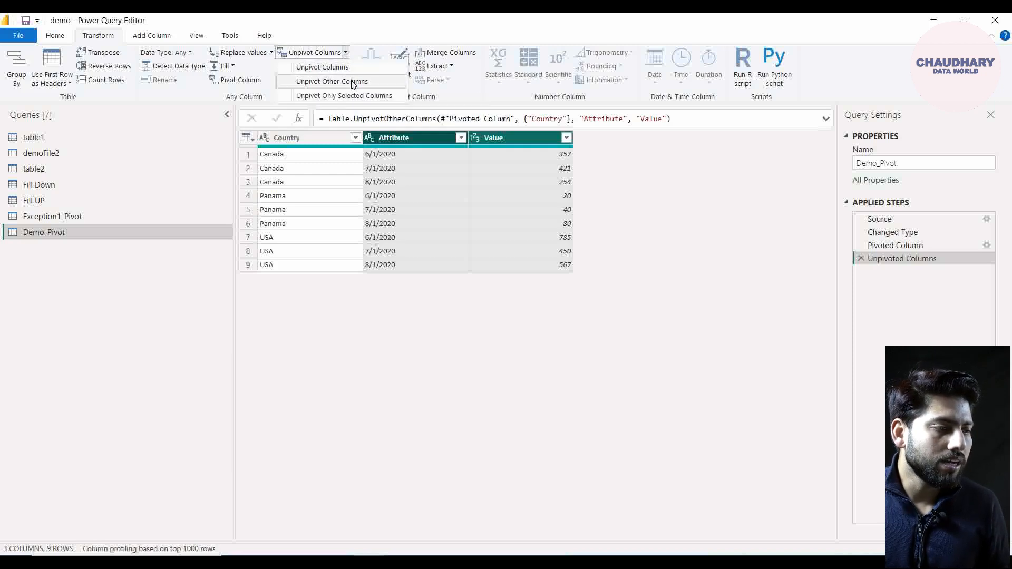
pyautogui.click(790, 291)
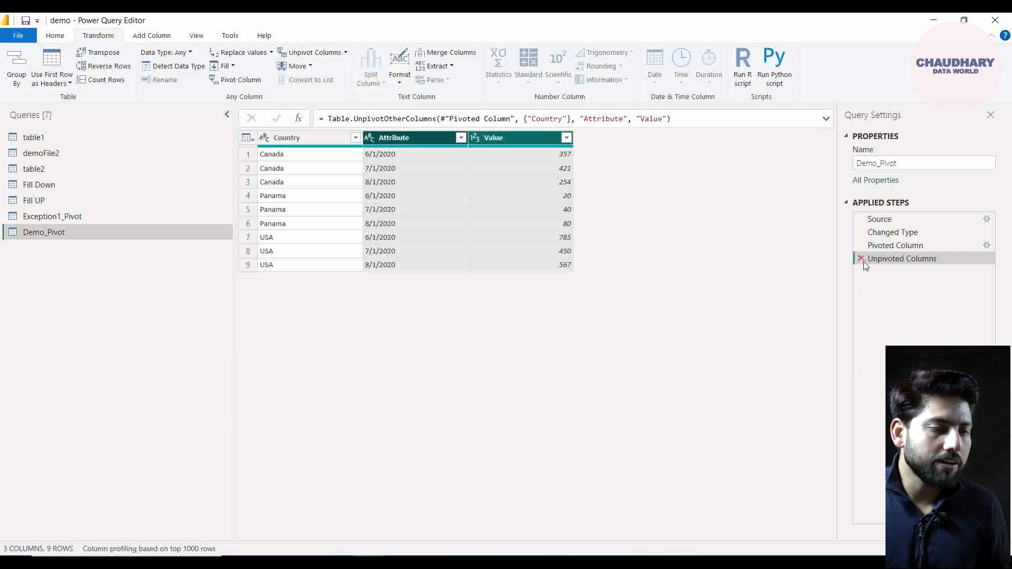
pyautogui.click(861, 258)
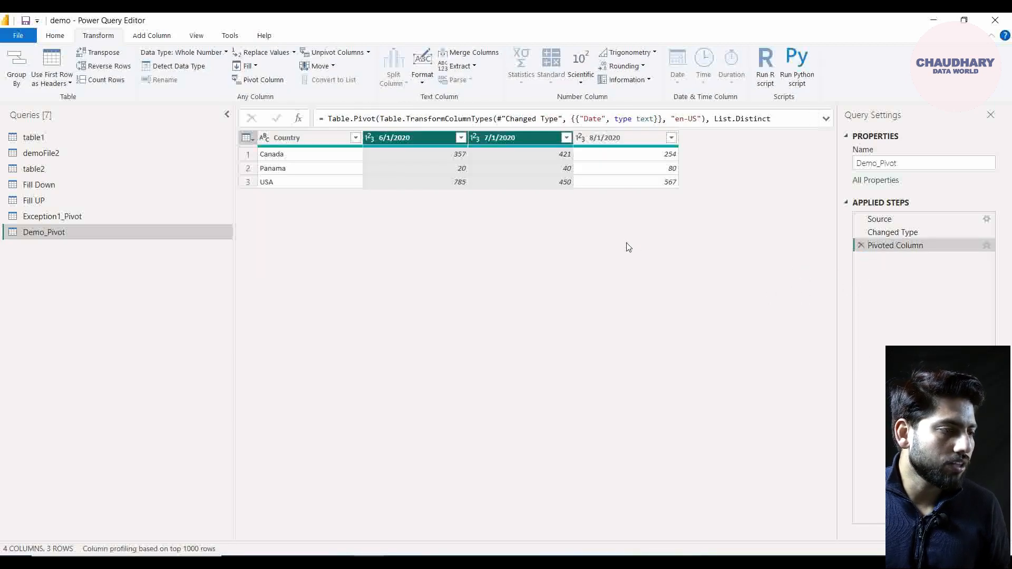
pyautogui.click(368, 52)
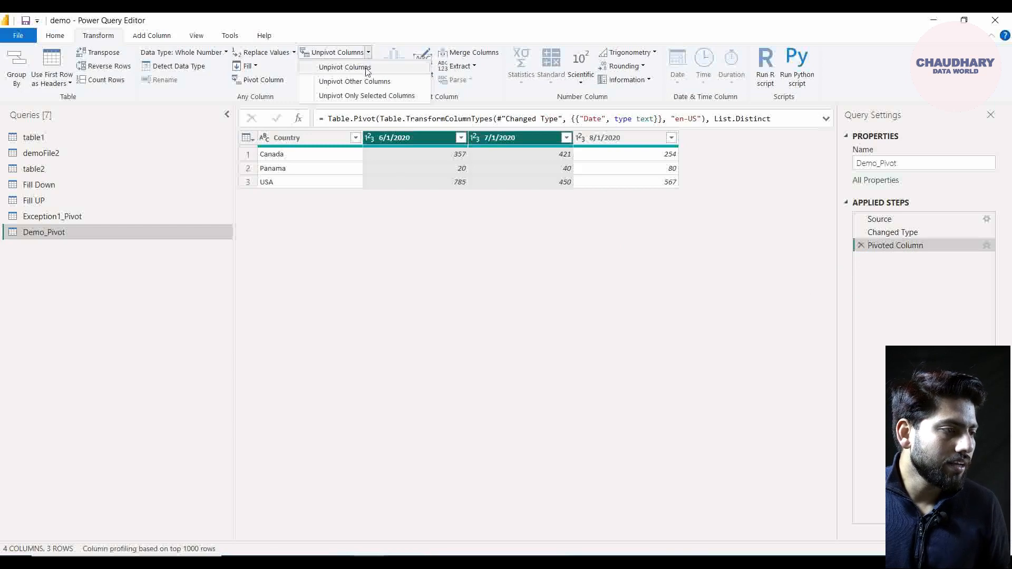
pyautogui.click(362, 236)
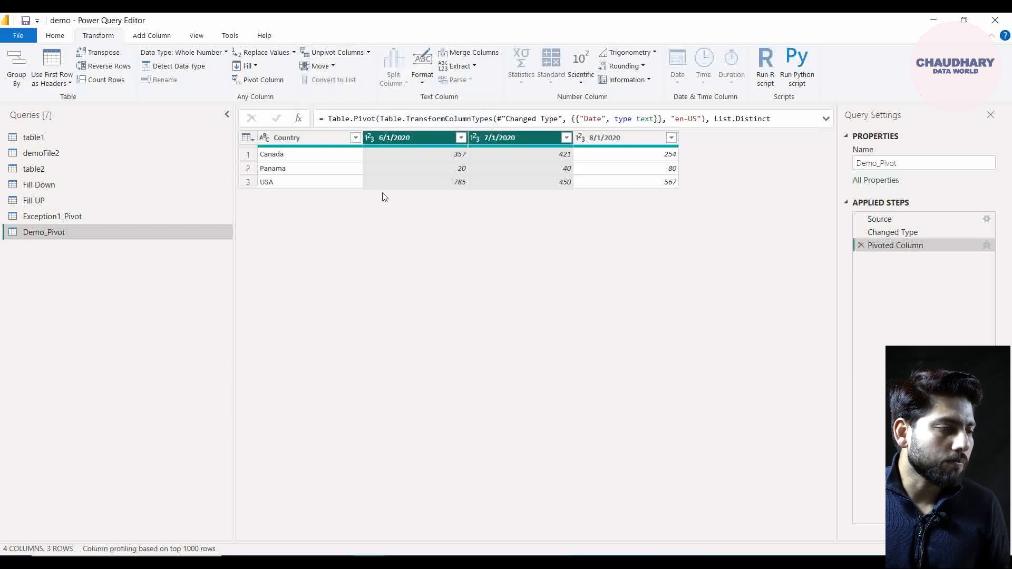
pyautogui.keyDown('ctrl'); pyautogui.click(611, 146); pyautogui.keyUp('ctrl')
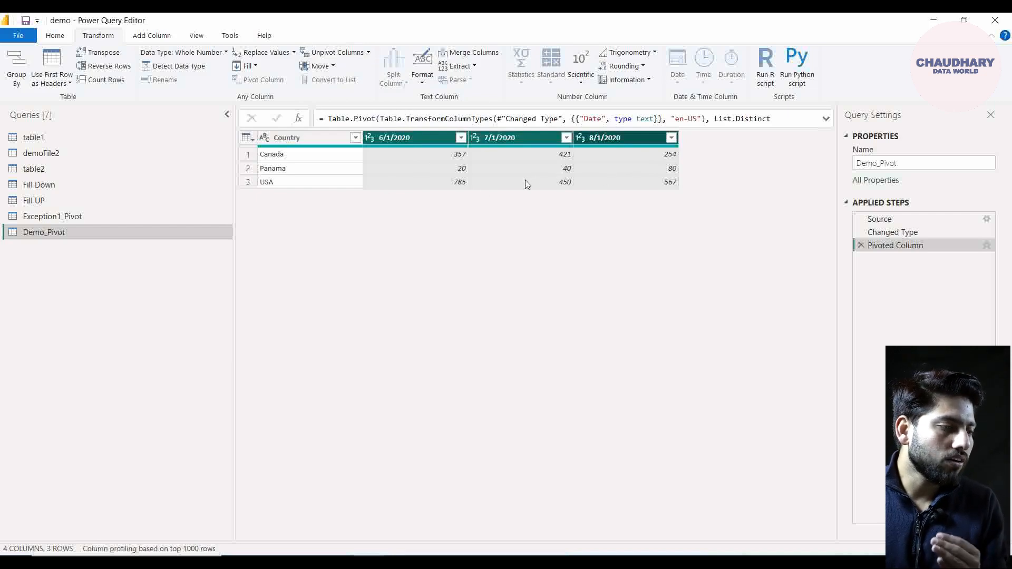
pyautogui.click(396, 138)
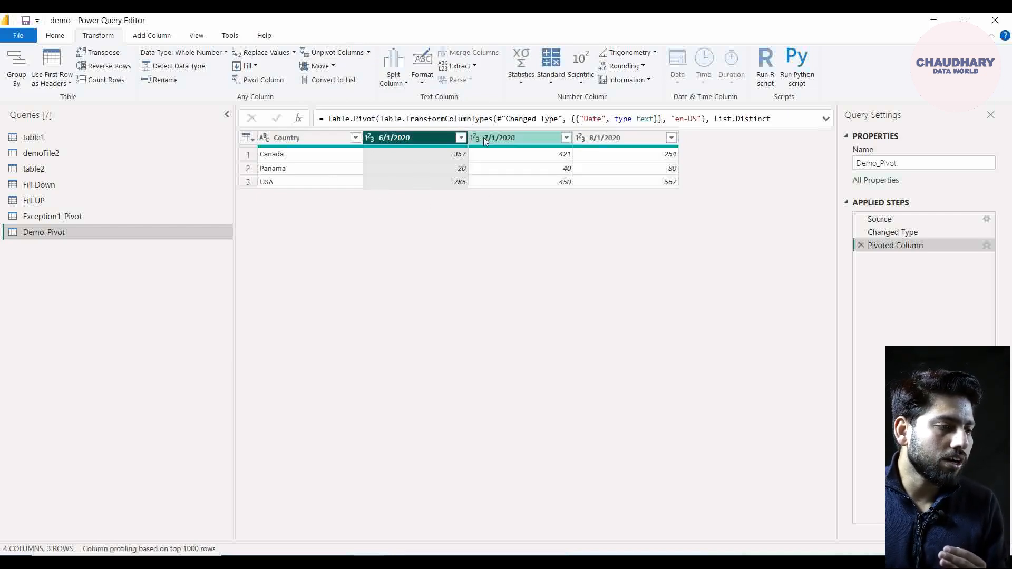
pyautogui.click(320, 136)
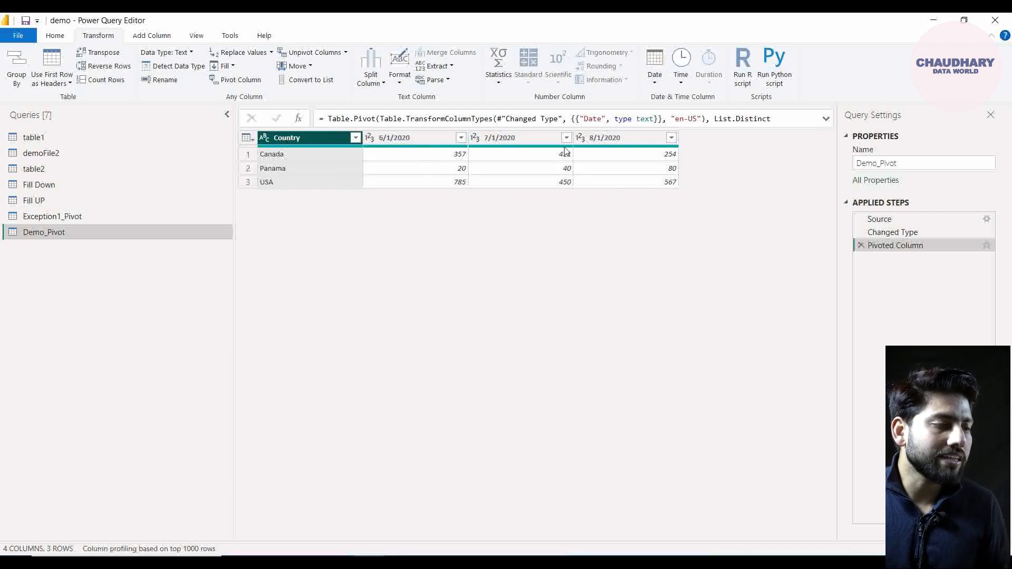
pyautogui.click(345, 52)
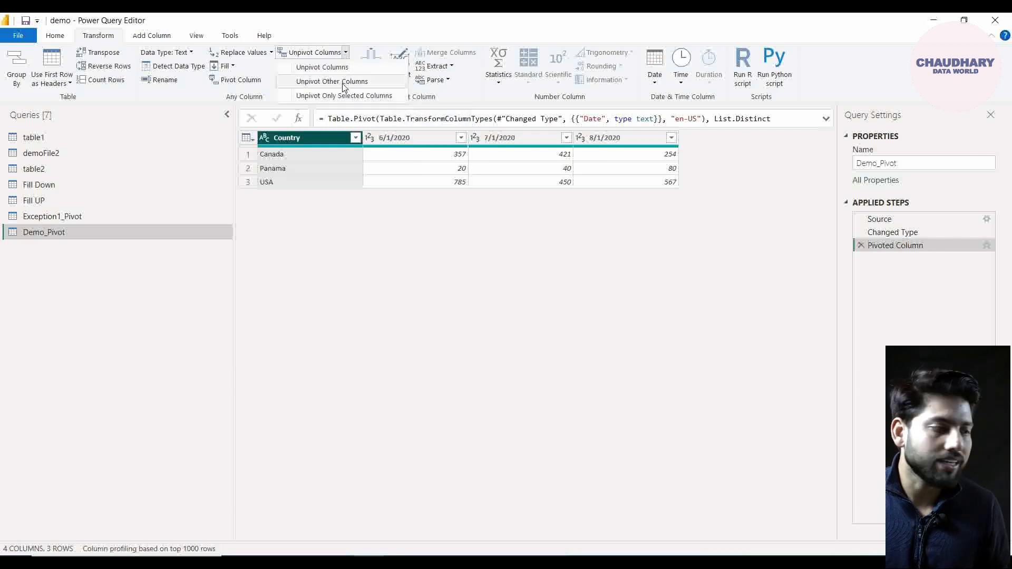
pyautogui.click(382, 146)
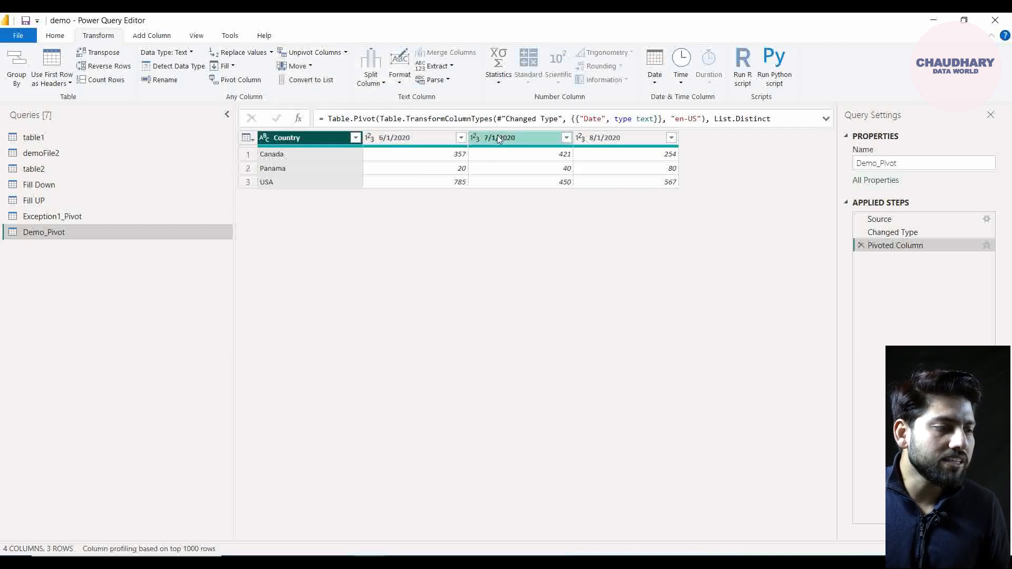
pyautogui.click(499, 134)
pyautogui.keyDown('ctrl'); pyautogui.click(419, 138); pyautogui.keyUp('ctrl')
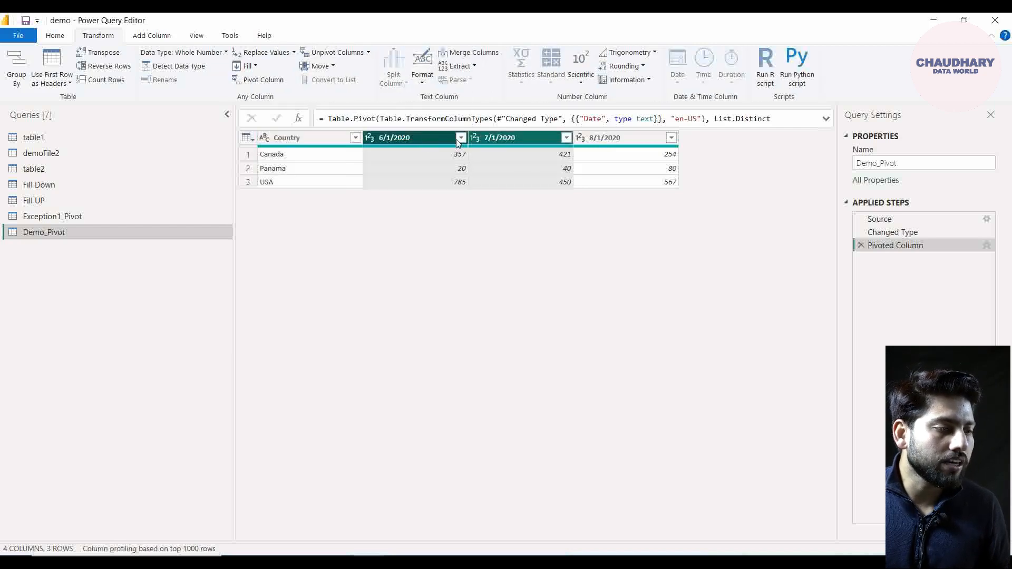
pyautogui.keyDown('ctrl'); pyautogui.click(600, 137); pyautogui.keyUp('ctrl')
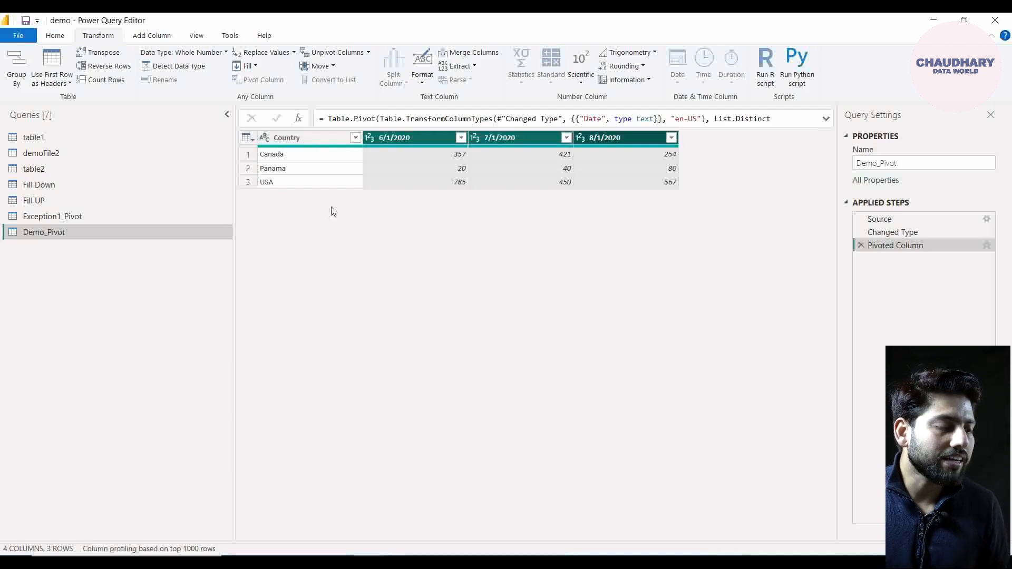
# Step: Unpivot every column except Country with the Unpivot Other Columns option
pyautogui.click(321, 137)
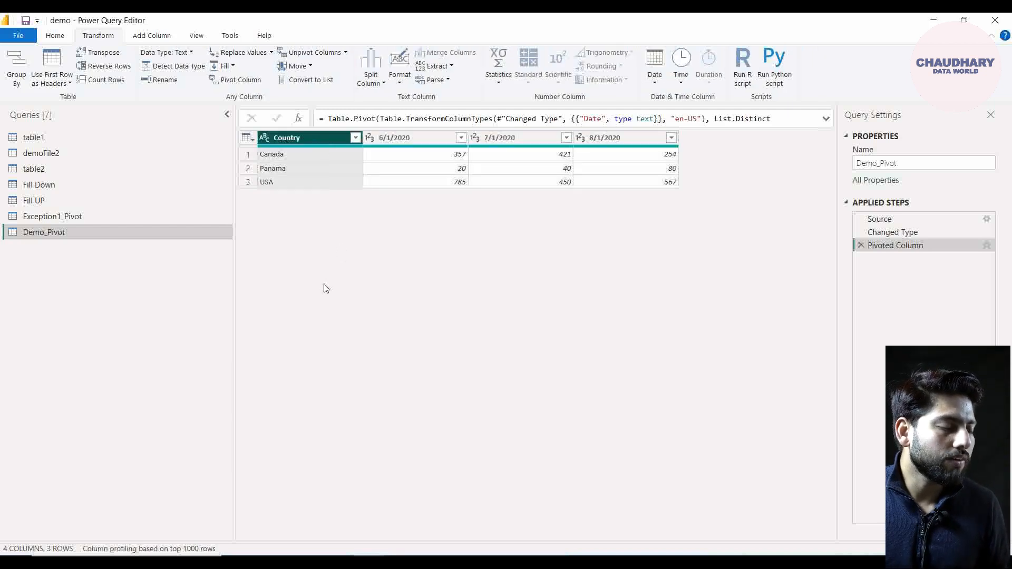
pyautogui.click(346, 54)
pyautogui.click(337, 82)
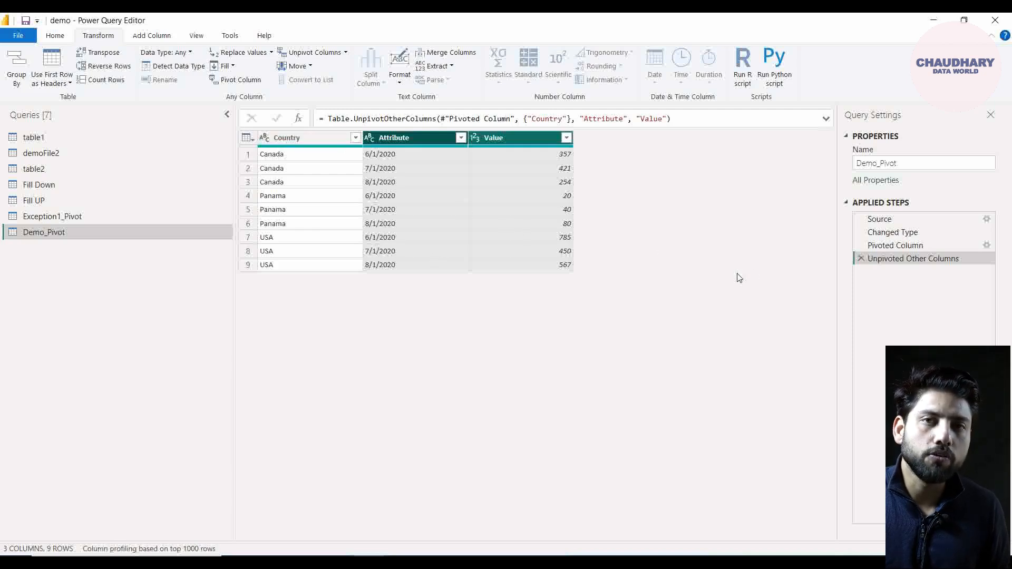
# Step: Remove the Unpivoted Other Columns step from the Demo_Pivot query
pyautogui.click(860, 259)
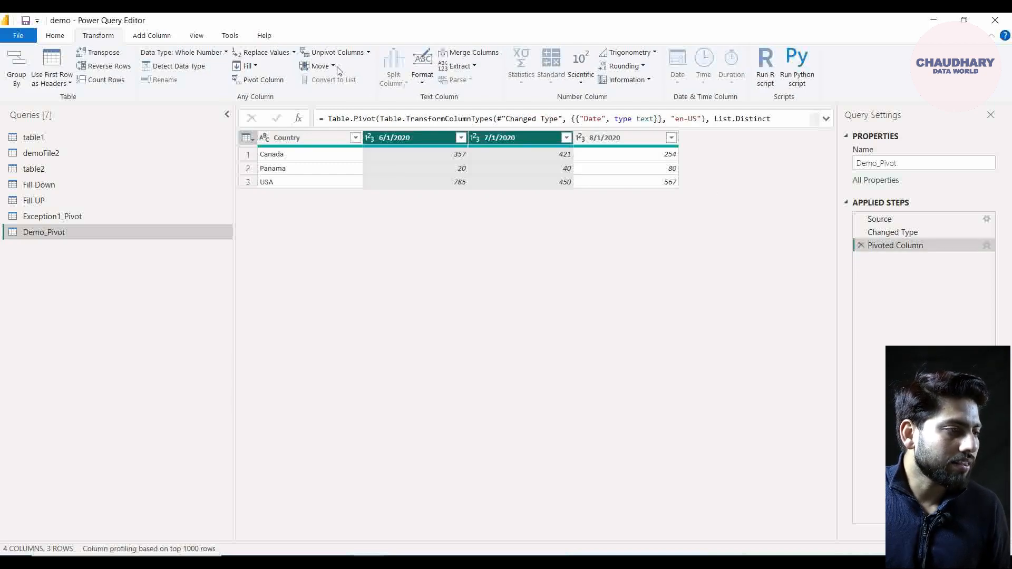
pyautogui.click(369, 52)
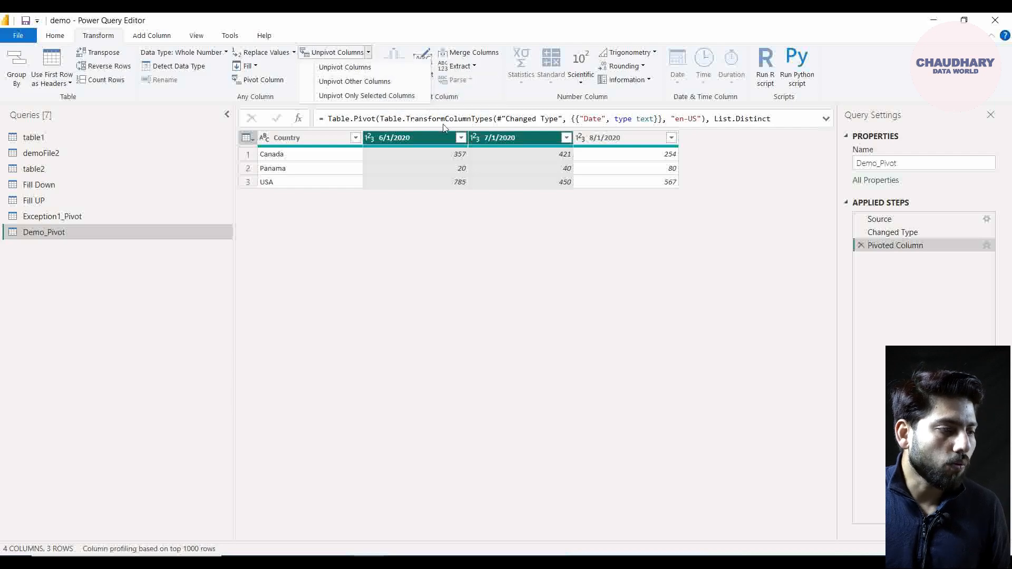
pyautogui.click(622, 142)
# Step: Unpivot the 6/1/2020, 7/1/2020 and 8/1/2020 columns with the Unpivot Only Selected Columns option
pyautogui.keyDown('ctrl'); pyautogui.click(622, 142); pyautogui.keyUp('ctrl')
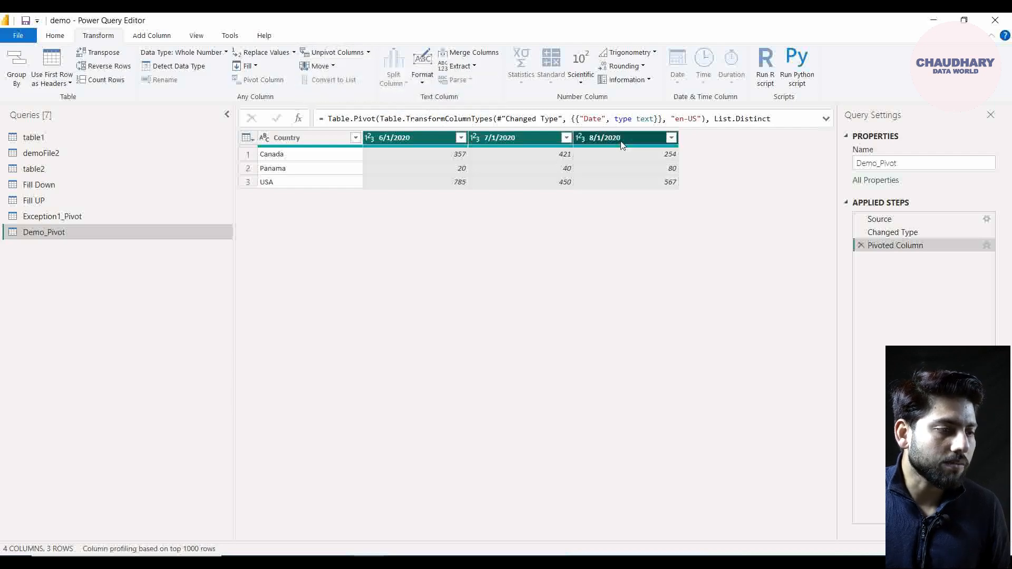
pyautogui.click(368, 53)
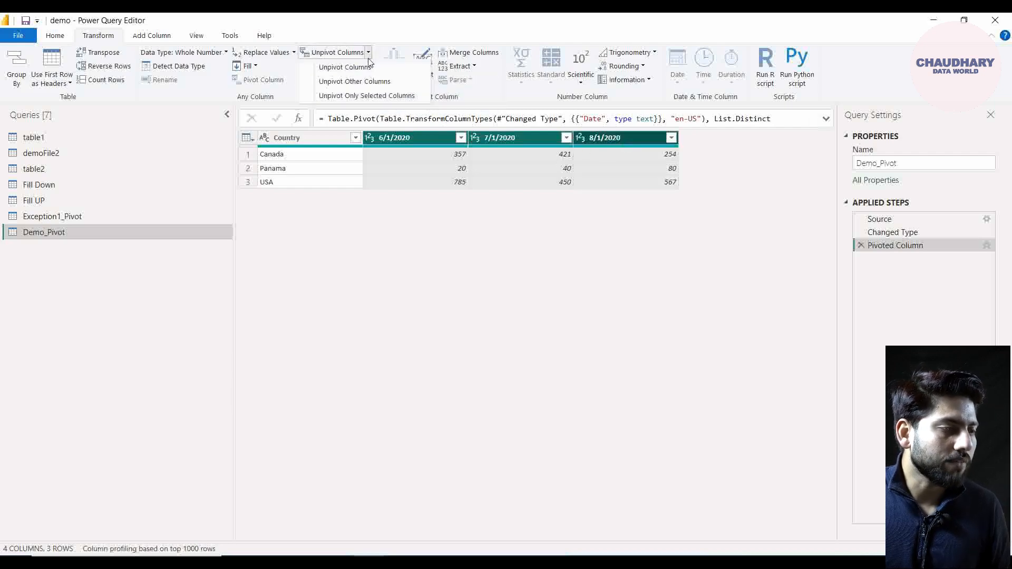
pyautogui.click(380, 96)
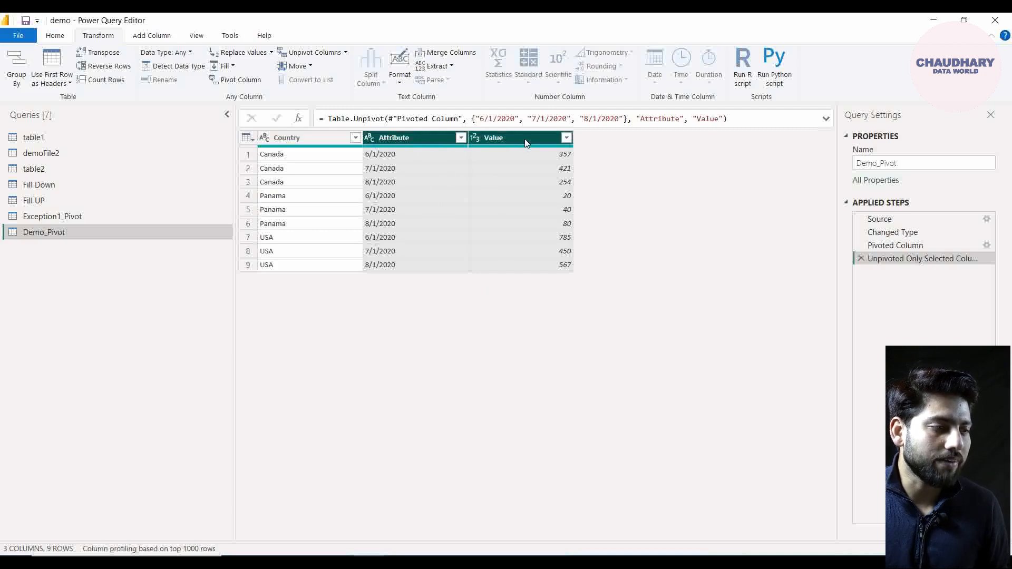
# Step: Rename the Attribute column to Date and open the Value column's name for editing
pyautogui.click(388, 138)
pyautogui.doubleClick(388, 138)
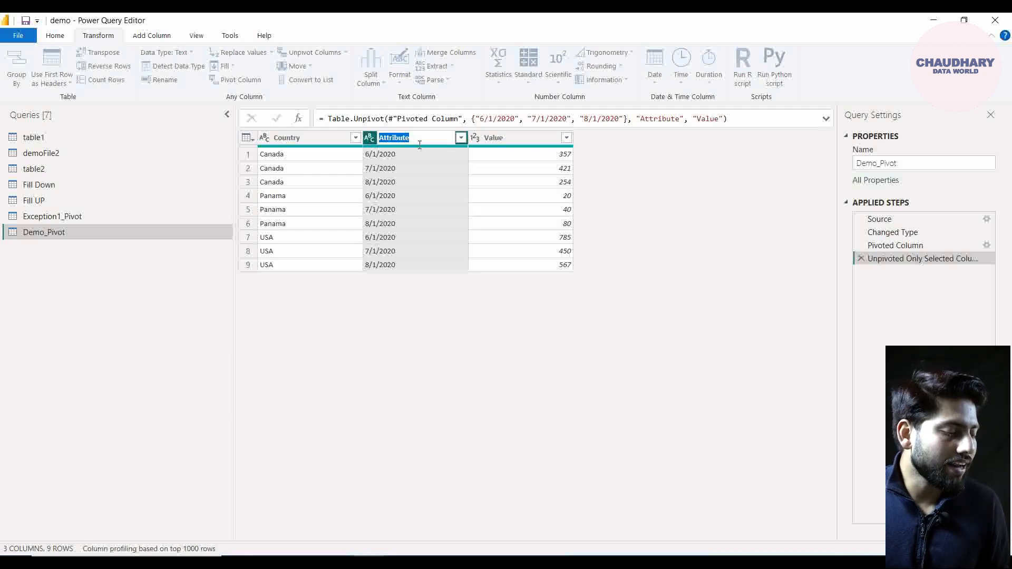
pyautogui.write('Date')
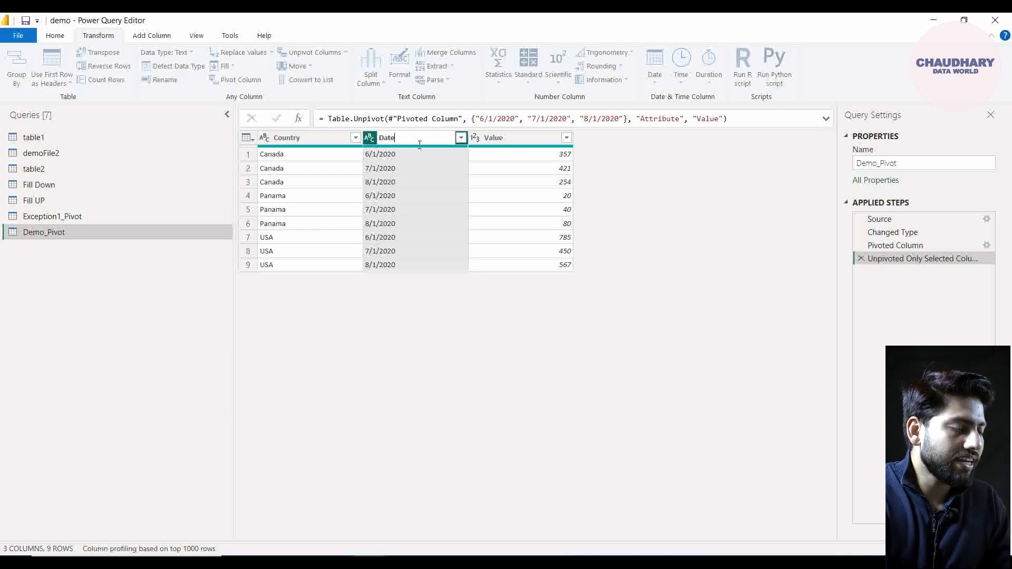
pyautogui.doubleClick(535, 139)
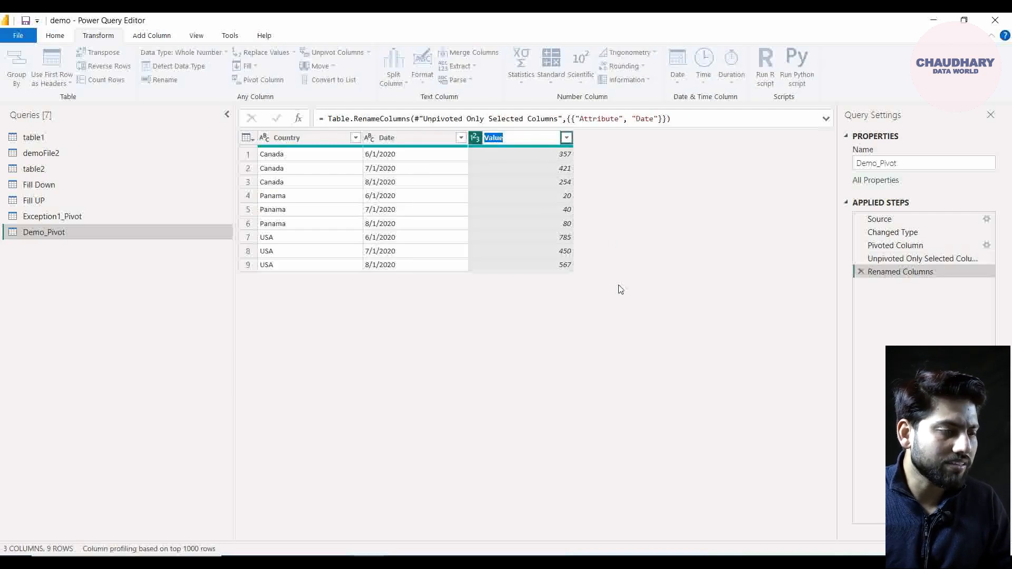